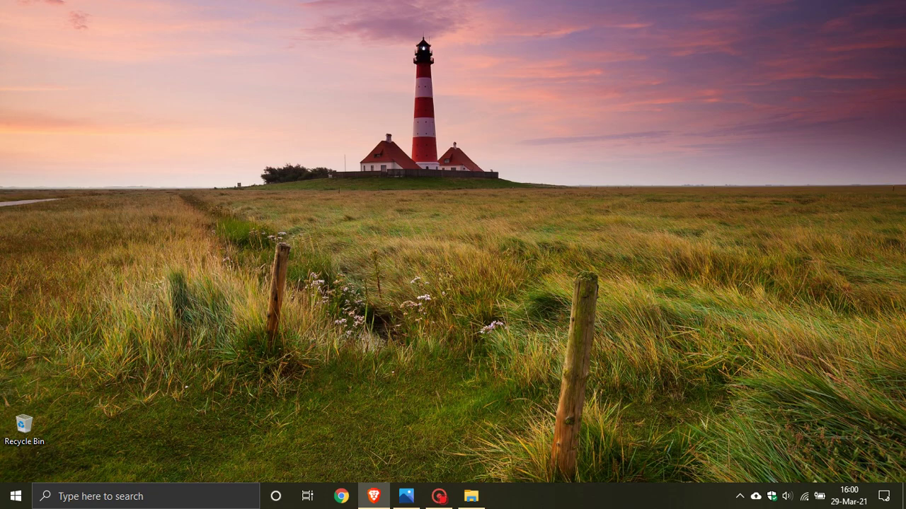
Hide Photos, open File Explorer at Downloads, and bring up the 21H2 folder's context menu.
click(406, 496)
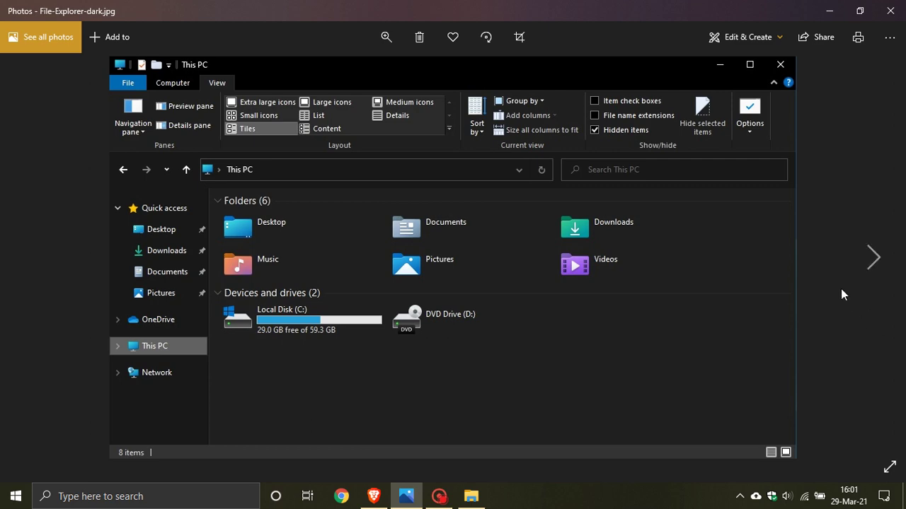
click(826, 10)
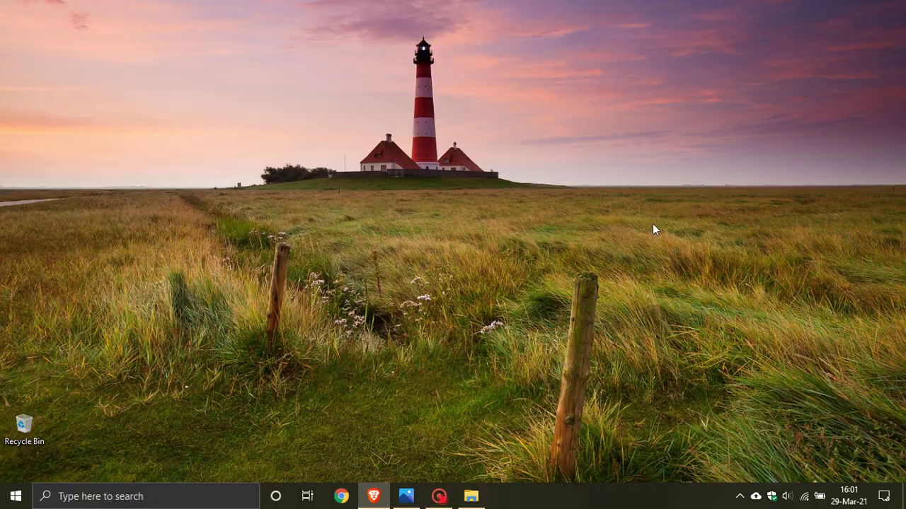
click(470, 496)
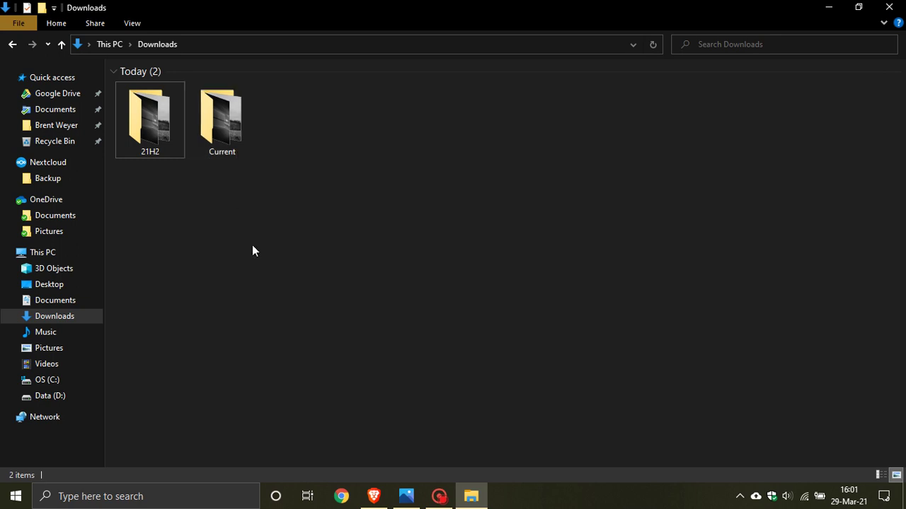
click(151, 106)
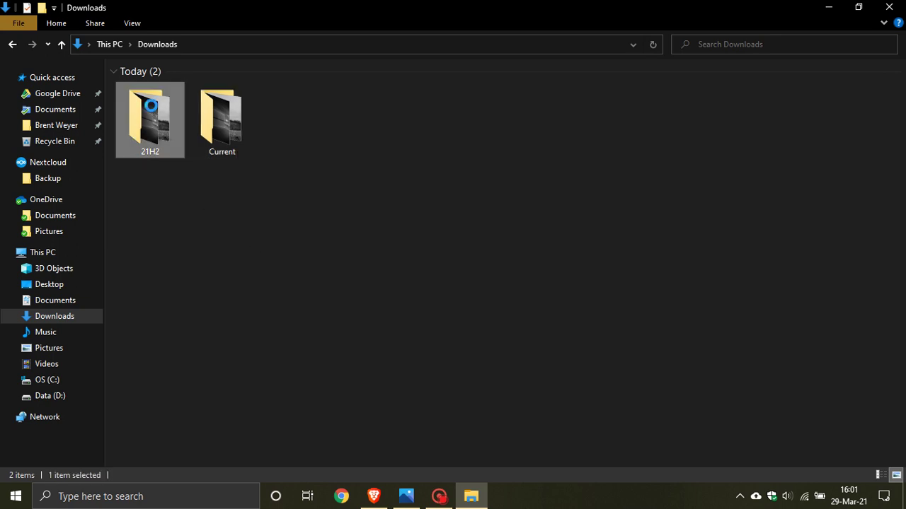
right_click(151, 107)
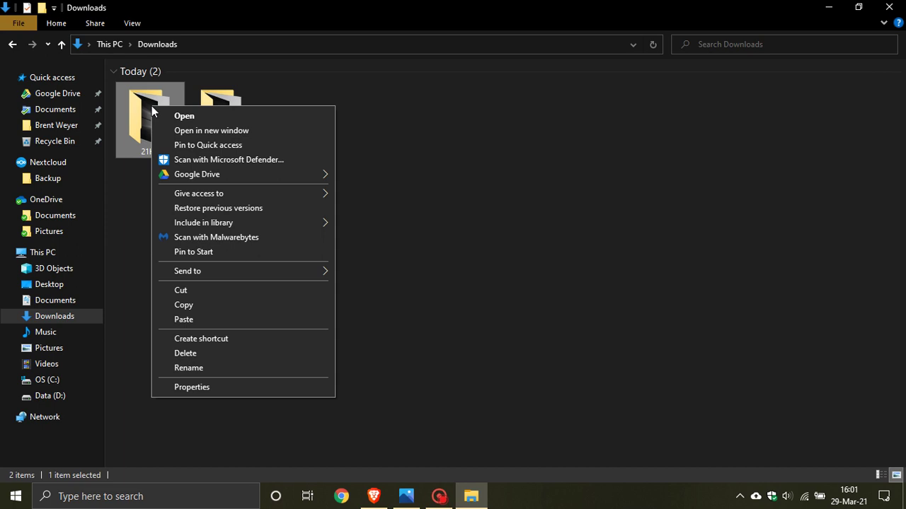
Change the 21H2 folder's icon to the Shell32_dll_128 picture icon and apply it.
click(246, 388)
click(346, 139)
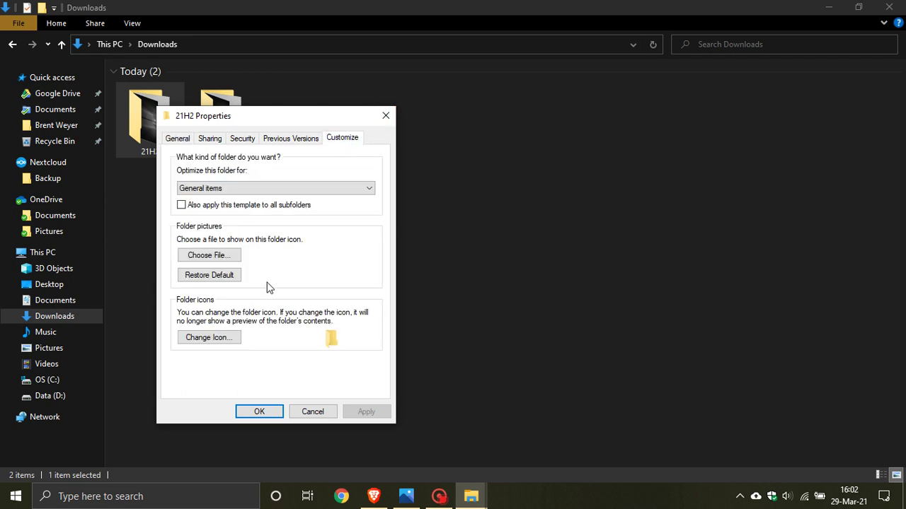
click(224, 337)
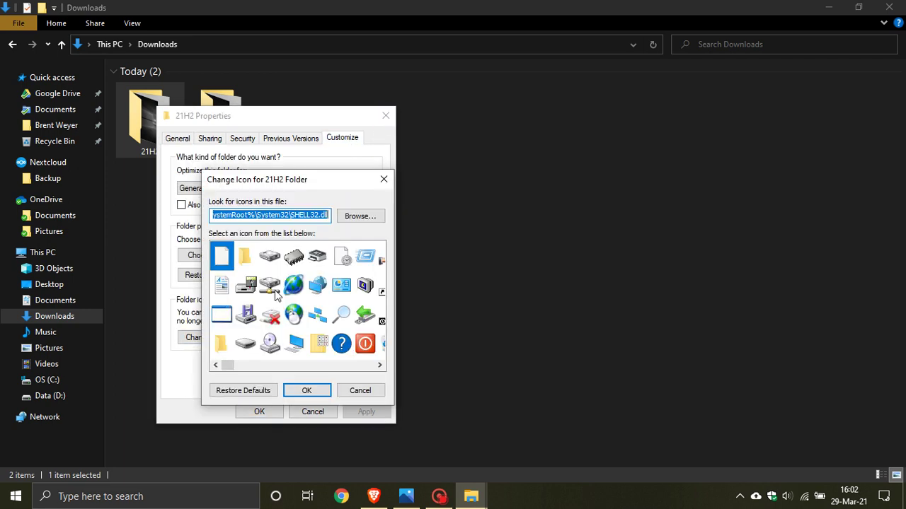
click(362, 218)
click(377, 322)
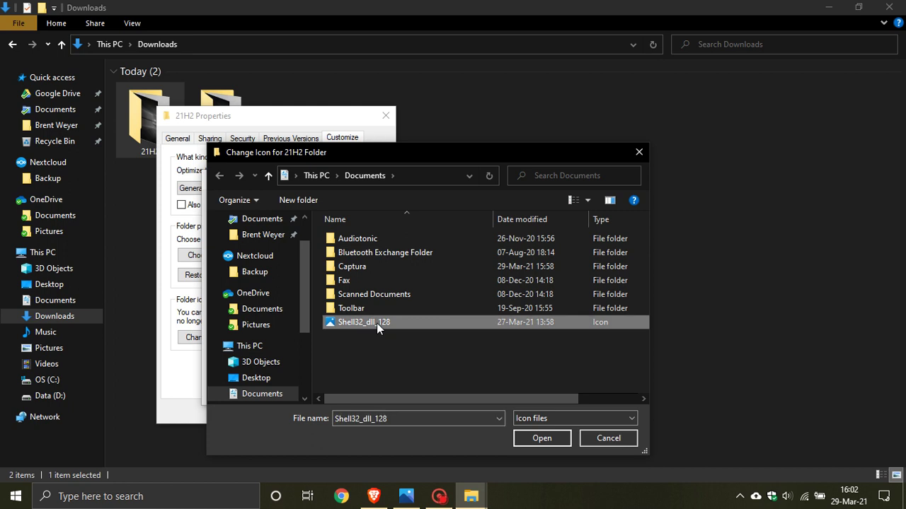
click(545, 443)
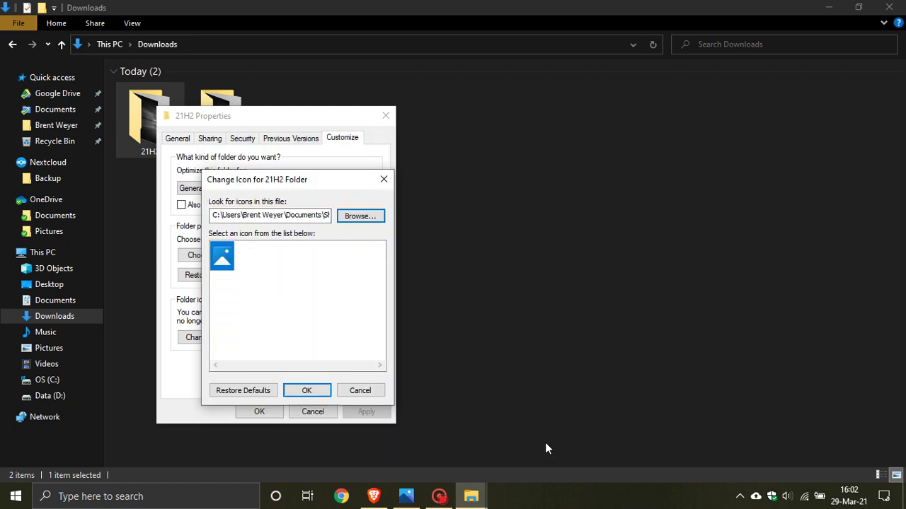
click(306, 392)
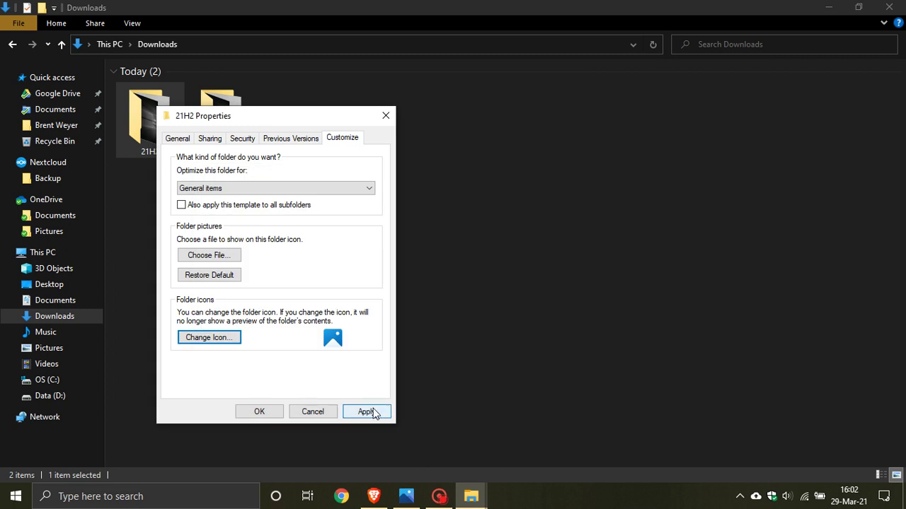
click(374, 412)
Close the 21H2 Properties dialog, keeping the new picture icon.
click(273, 413)
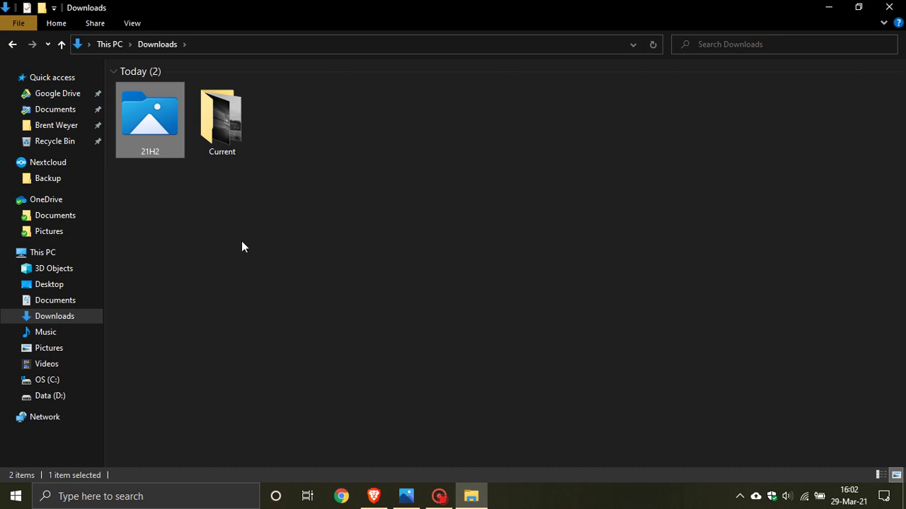
Restore the 21H2 folder's default icon, apply it, and minimise Explorer to the desktop.
right_click(152, 125)
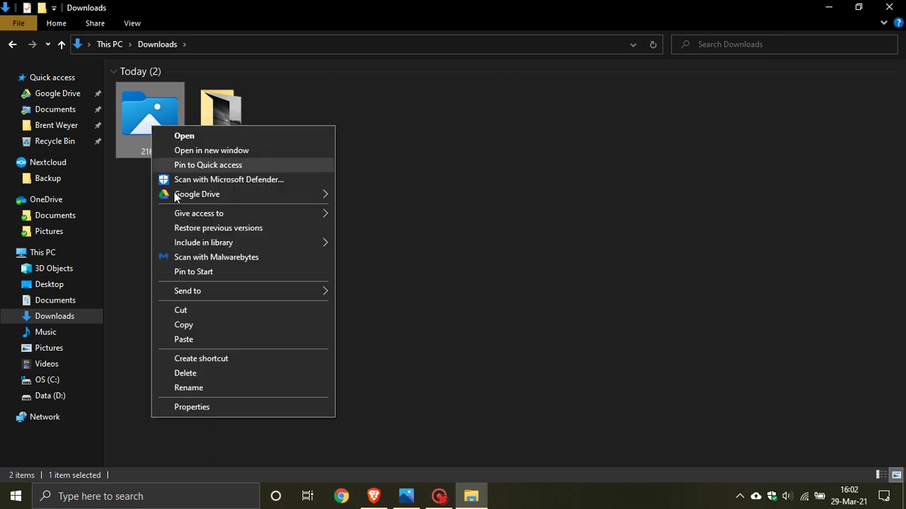
click(213, 409)
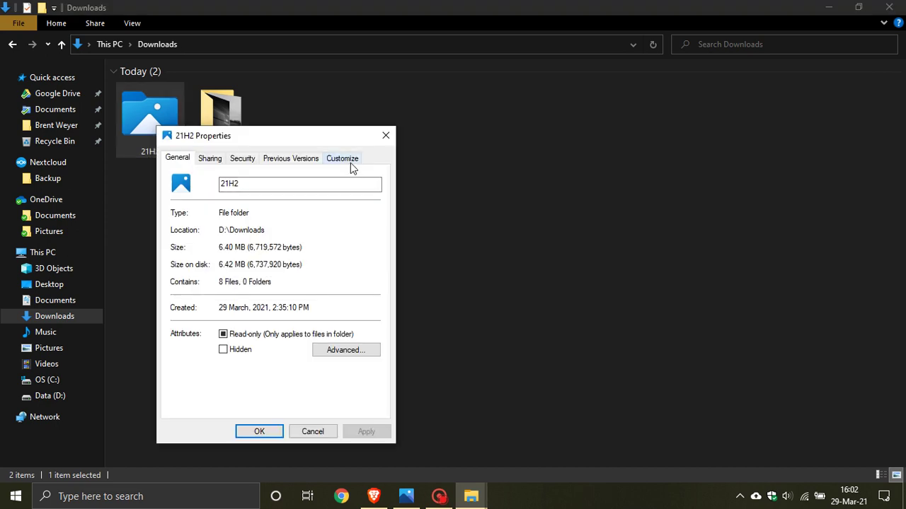
click(348, 161)
click(209, 357)
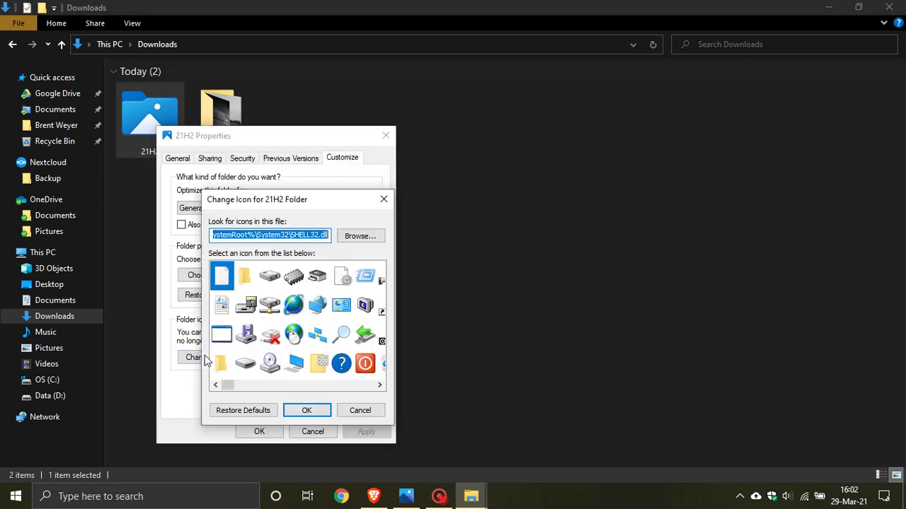
click(243, 412)
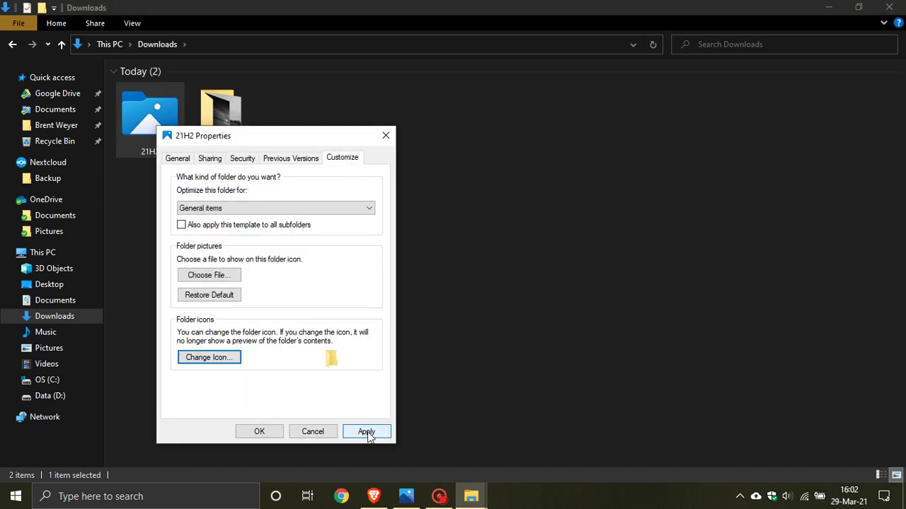
click(365, 432)
click(259, 432)
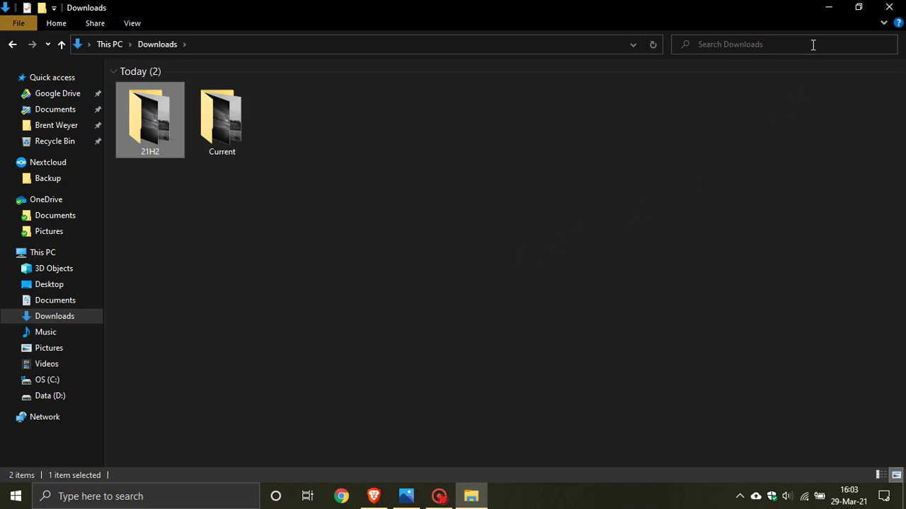
click(828, 7)
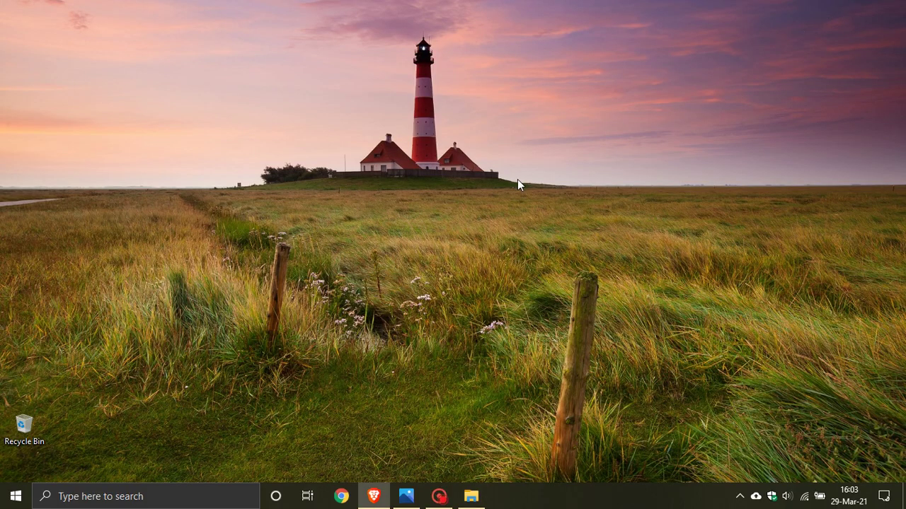